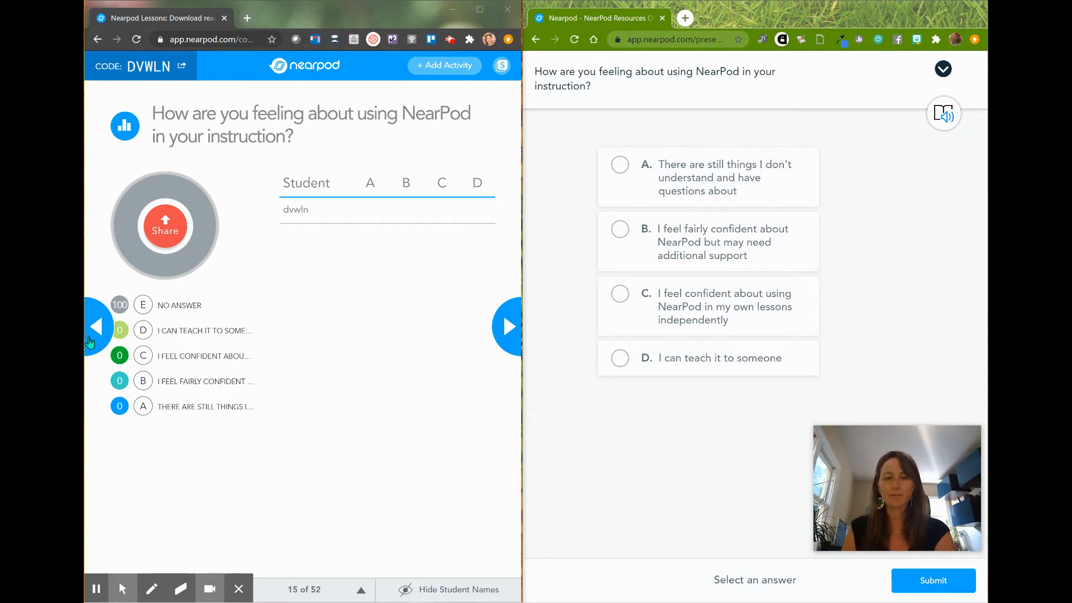
{"action": "left_click", "coordinate": [94, 329]}
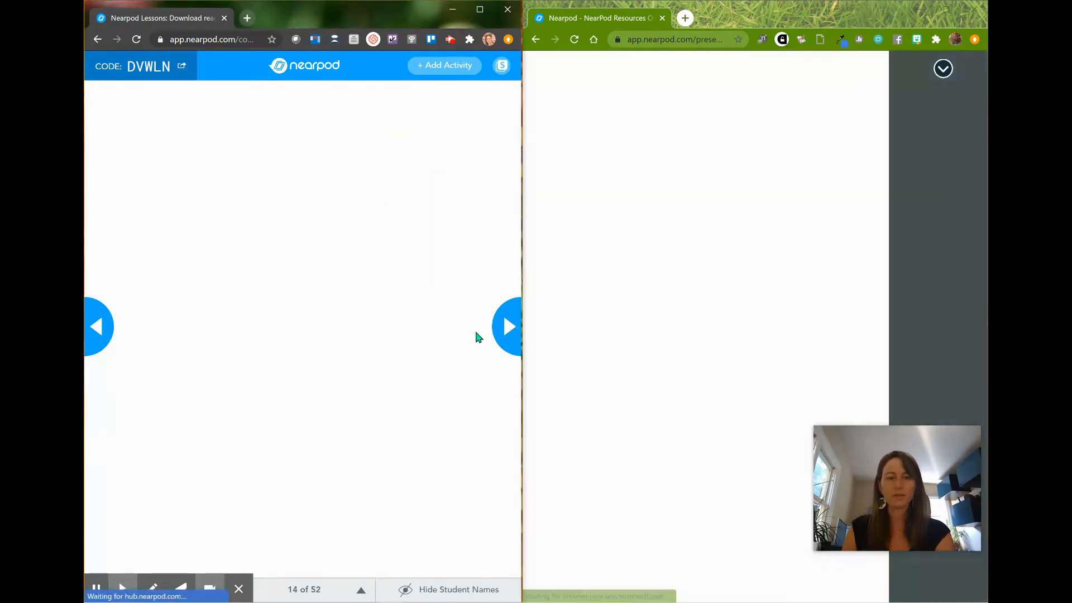
{"action": "left_click", "coordinate": [508, 328]}
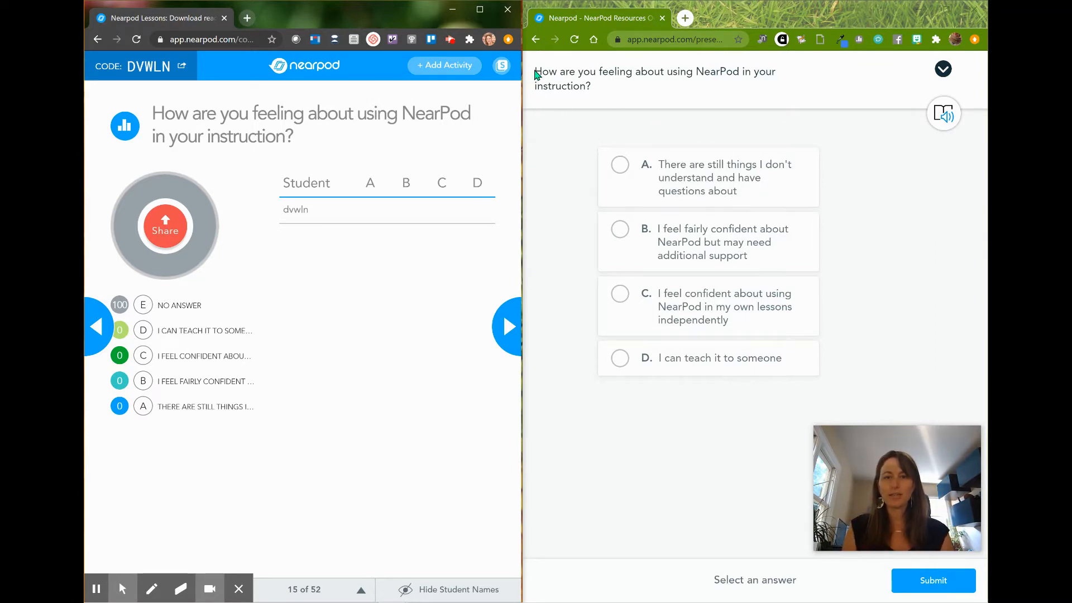
{"action": "left_click_drag", "start_coordinate": [535, 75], "coordinate": [606, 92]}
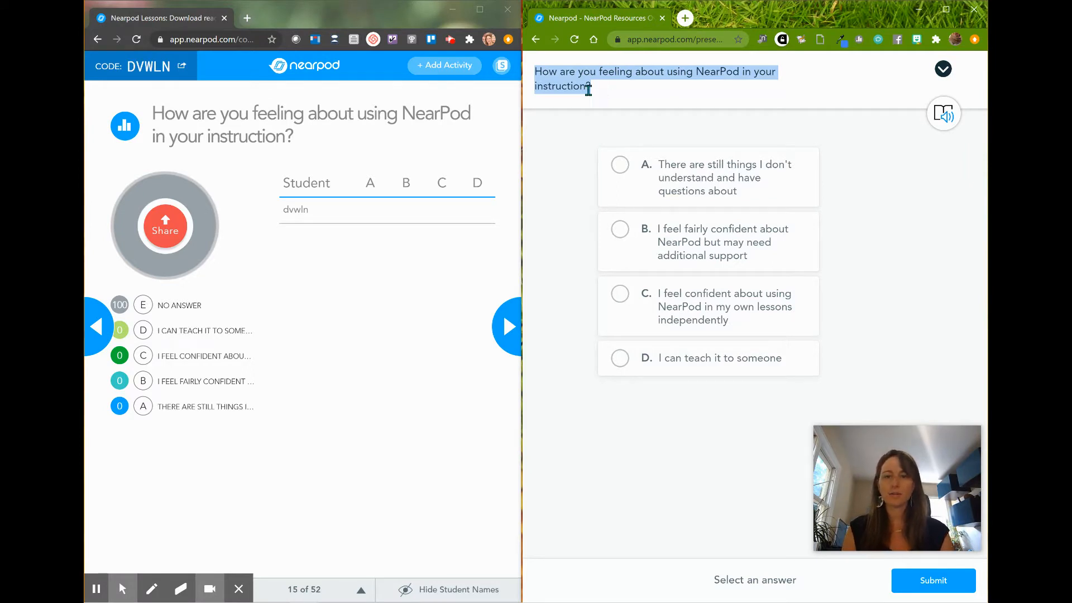
{"action": "left_click", "coordinate": [589, 90]}
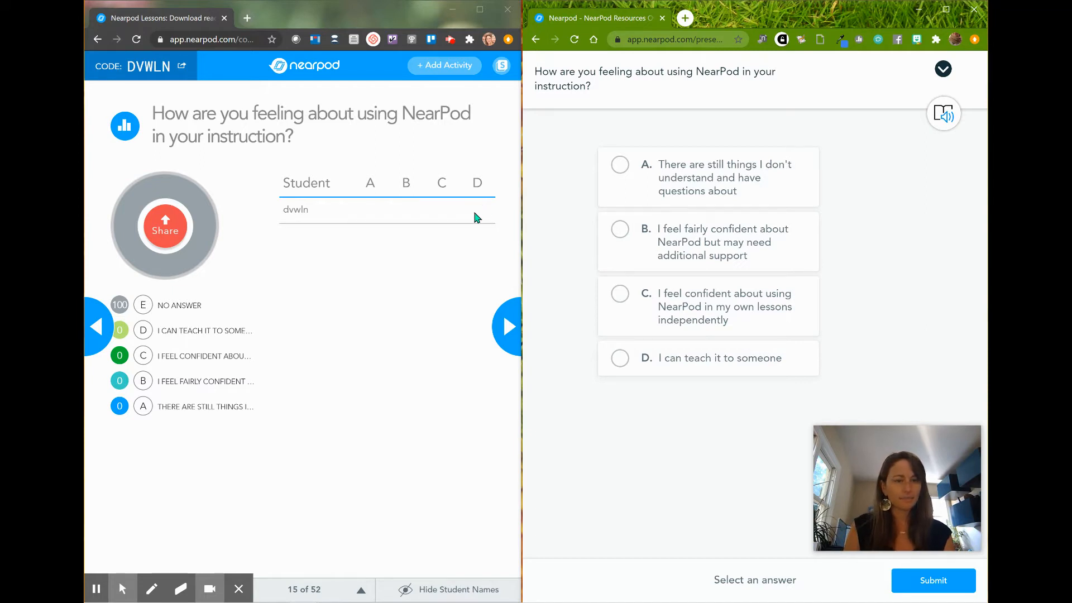
Open the student's poll question in Immersive Reader and have the question and its answer options read aloud.
{"action": "left_click", "coordinate": [944, 114]}
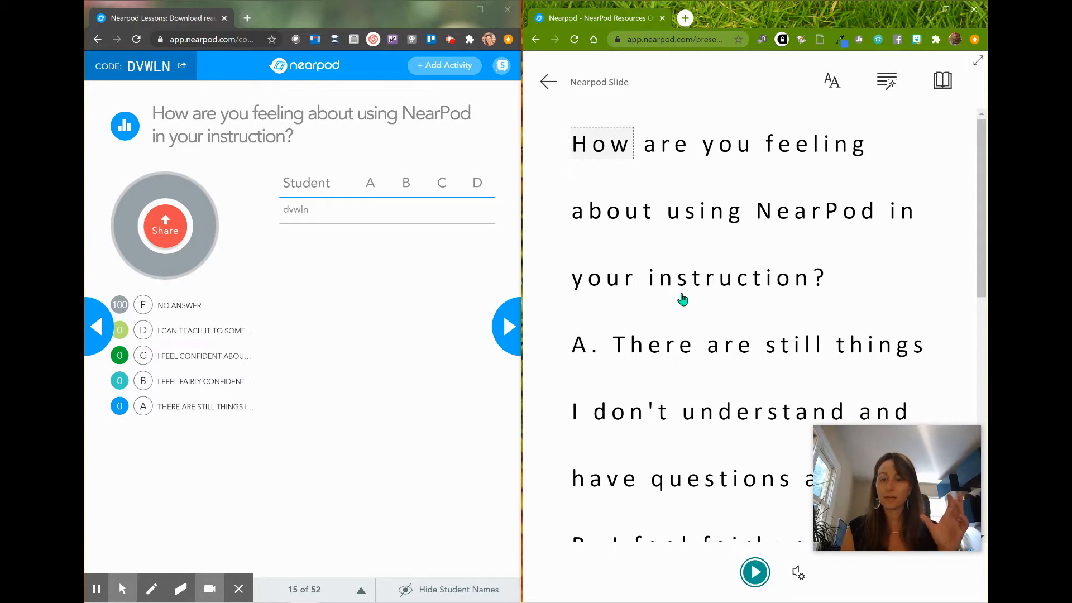
{"action": "left_click", "coordinate": [755, 573]}
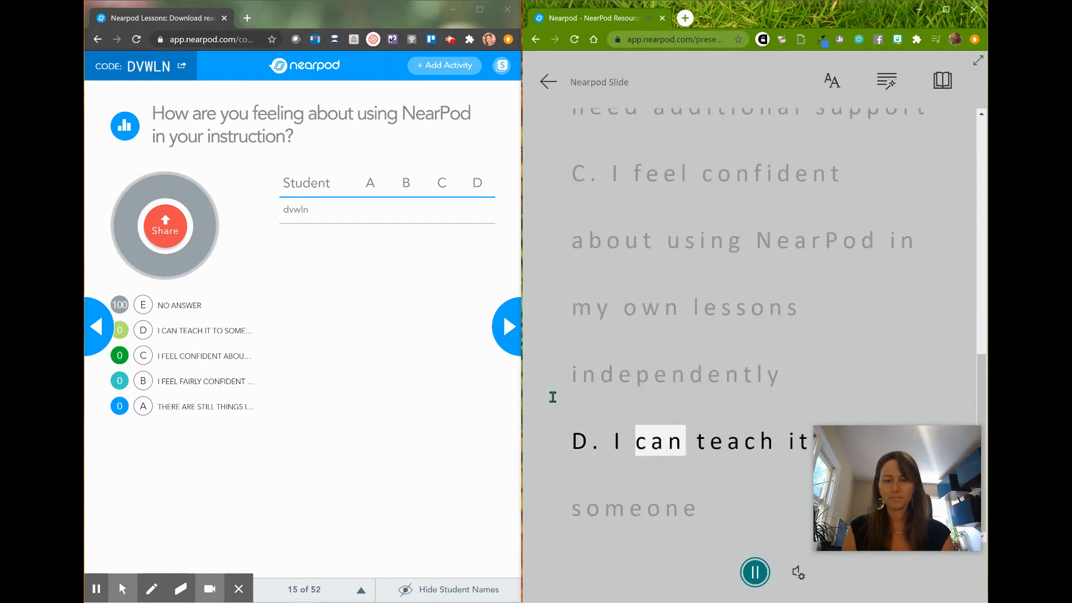
{"action": "left_click", "coordinate": [754, 579]}
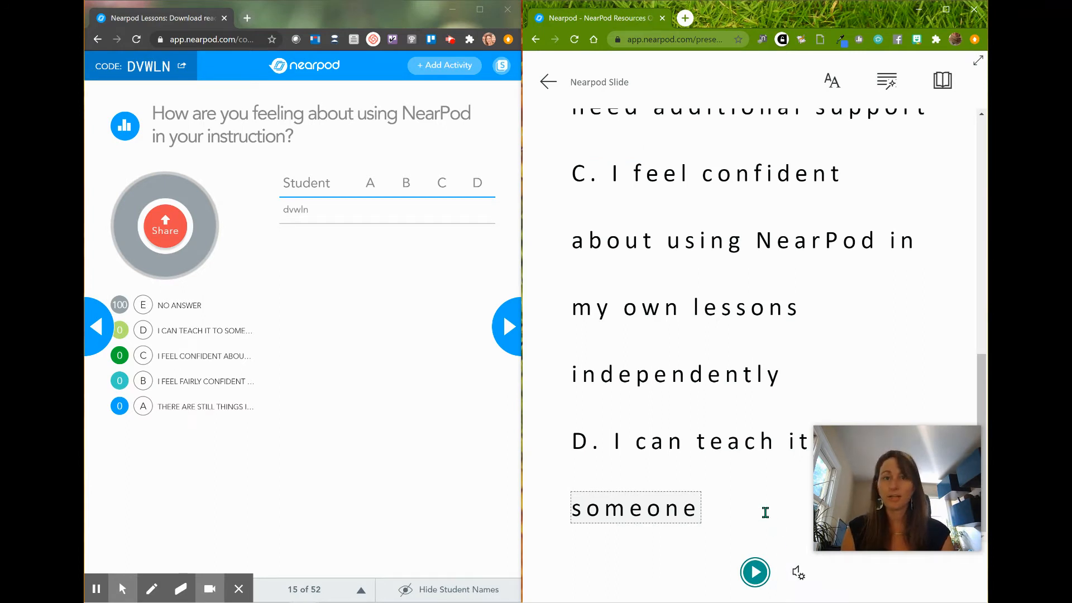
Examine the voice speed and voice selection options for reading aloud.
{"action": "left_click", "coordinate": [798, 573]}
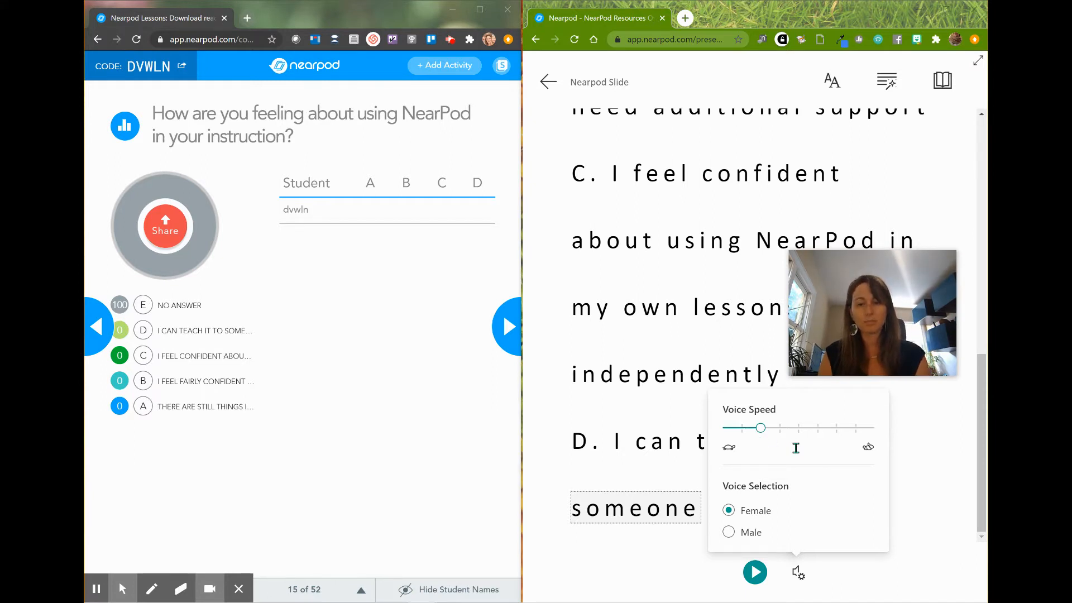
{"action": "left_click", "coordinate": [920, 441]}
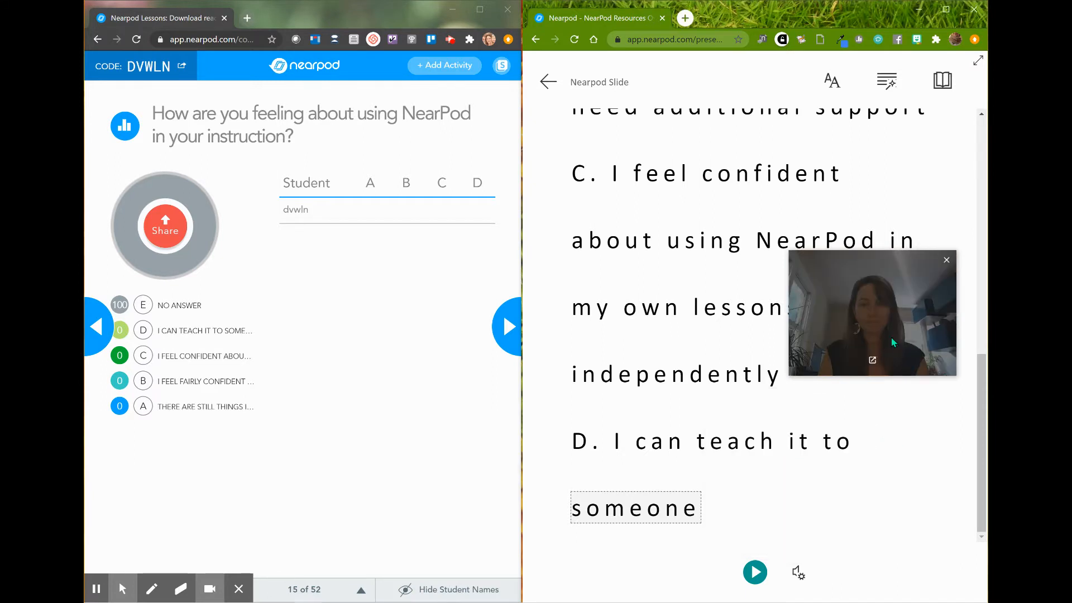
{"action": "left_click_drag", "start_coordinate": [917, 501], "coordinate": [915, 555]}
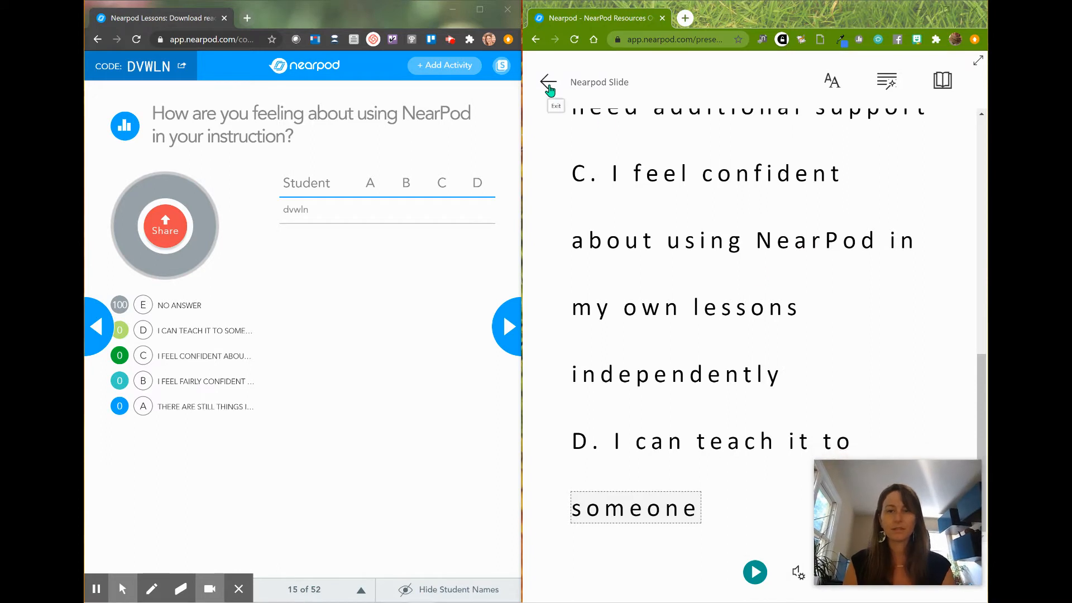
View the text preferences, and switch syllable splitting on and off again in the grammar options.
{"action": "left_click", "coordinate": [832, 81]}
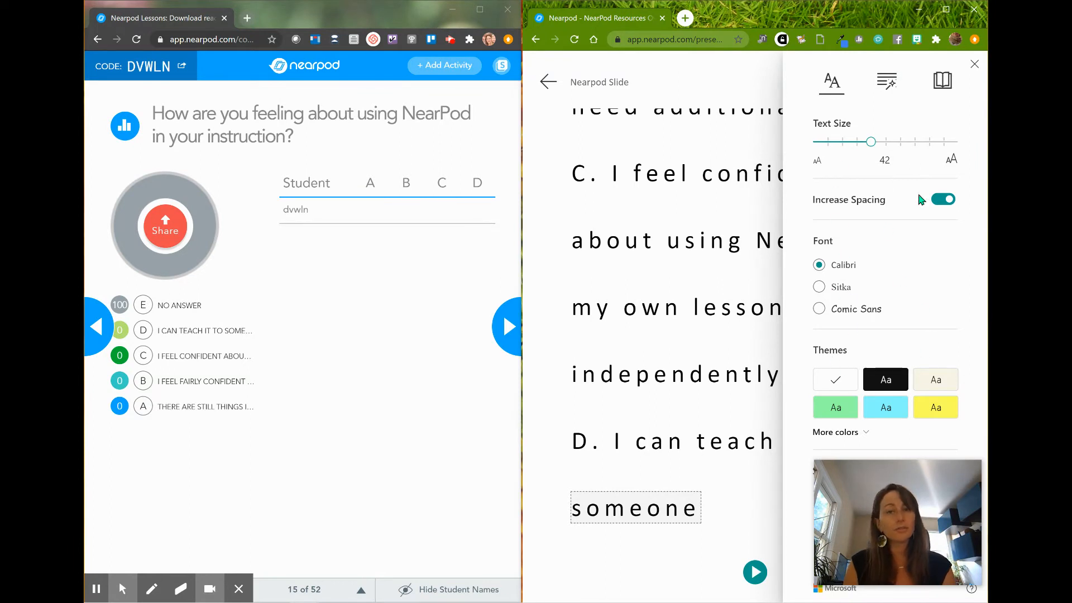
{"action": "left_click", "coordinate": [887, 84]}
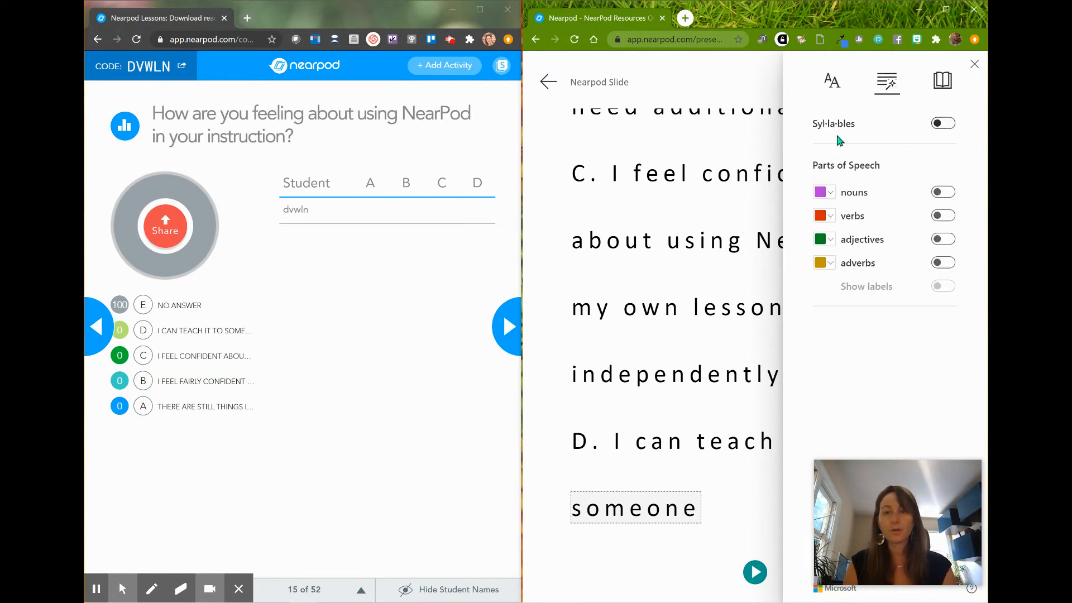
{"action": "left_click", "coordinate": [936, 131]}
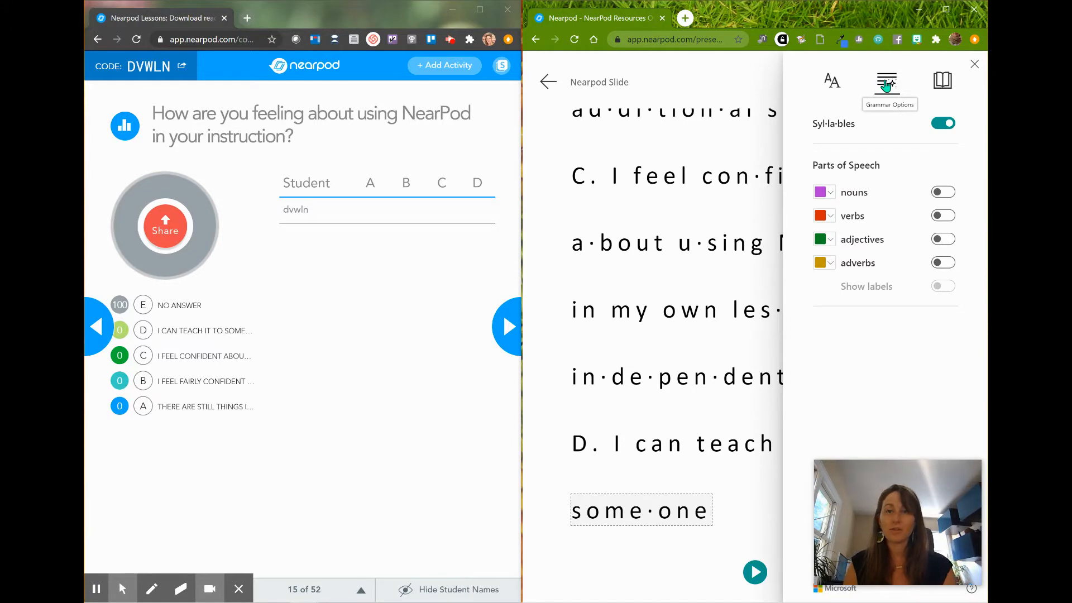
{"action": "left_click", "coordinate": [945, 124]}
Turn on one-line Line Focus in the reading preferences and move the focus up three lines to "my own lessons".
{"action": "left_click", "coordinate": [943, 89]}
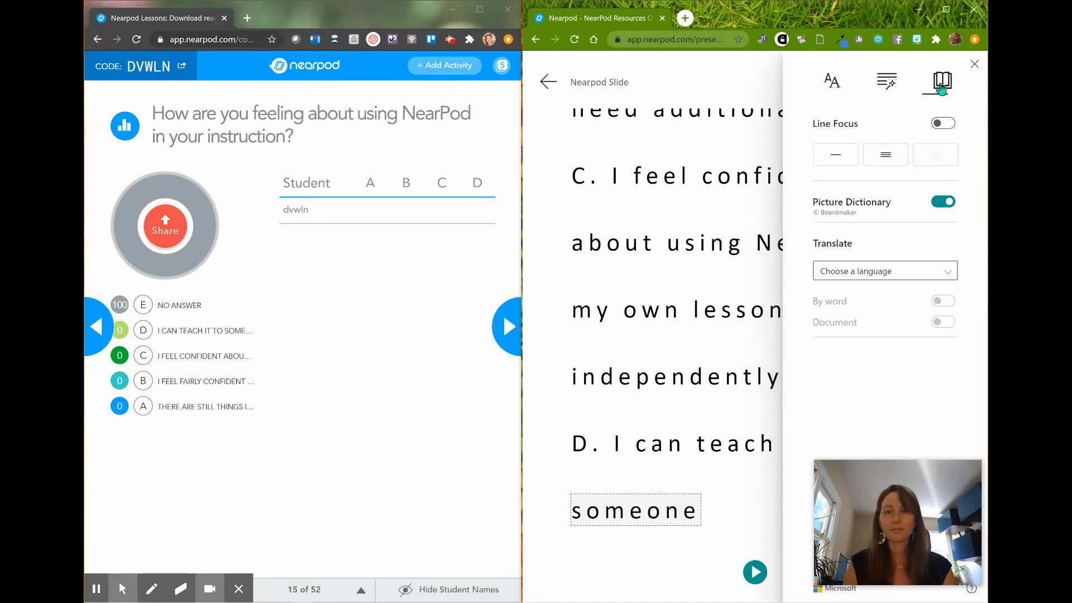
{"action": "left_click", "coordinate": [886, 154]}
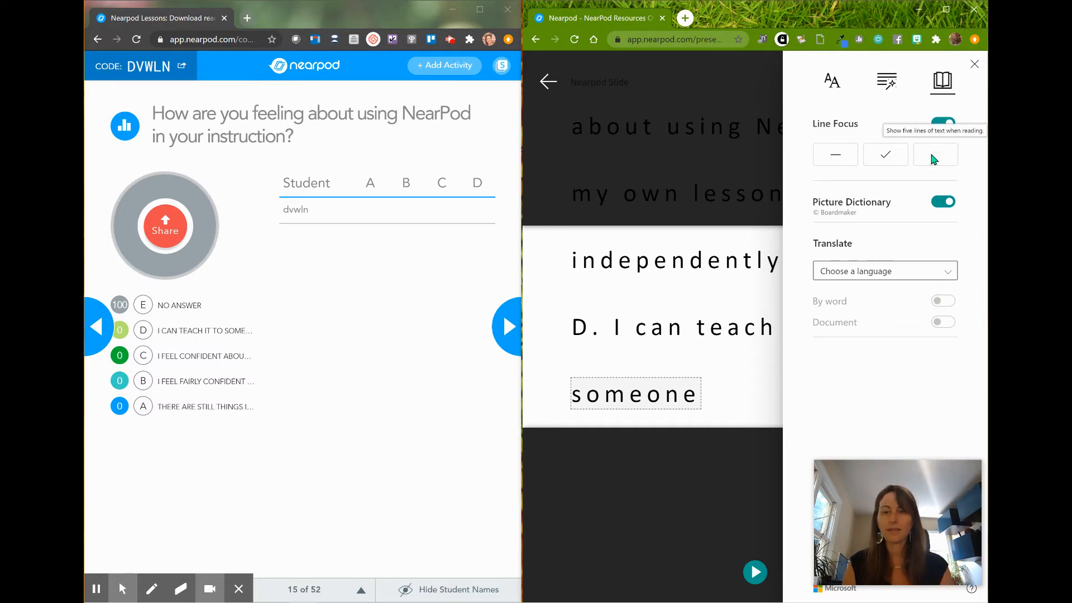
{"action": "left_click", "coordinate": [853, 153]}
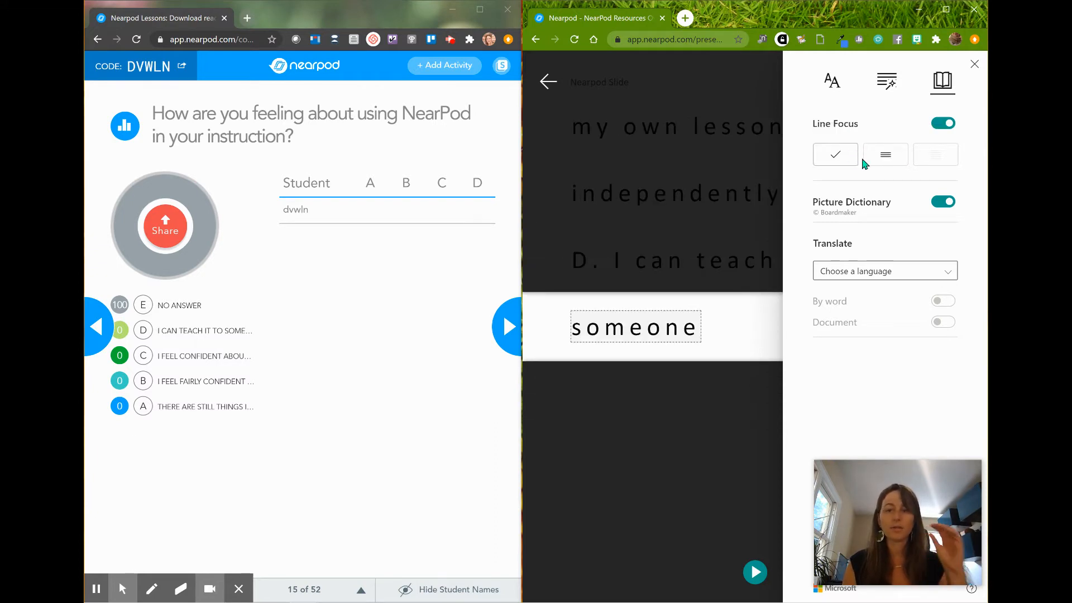
{"action": "left_click", "coordinate": [766, 216]}
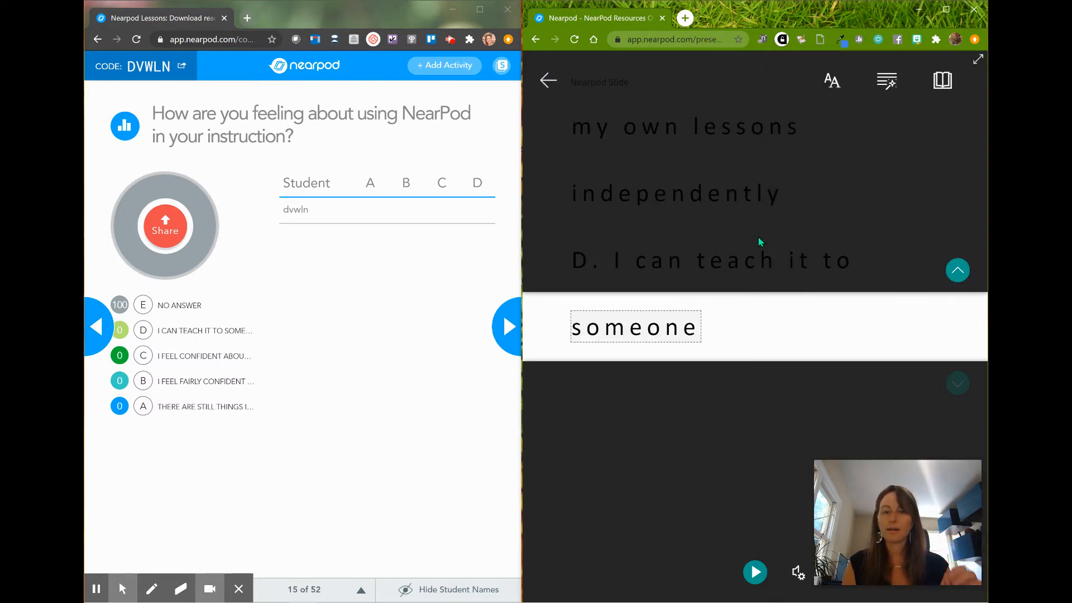
{"action": "left_click", "coordinate": [957, 270]}
{"action": "left_click", "coordinate": [957, 270]}
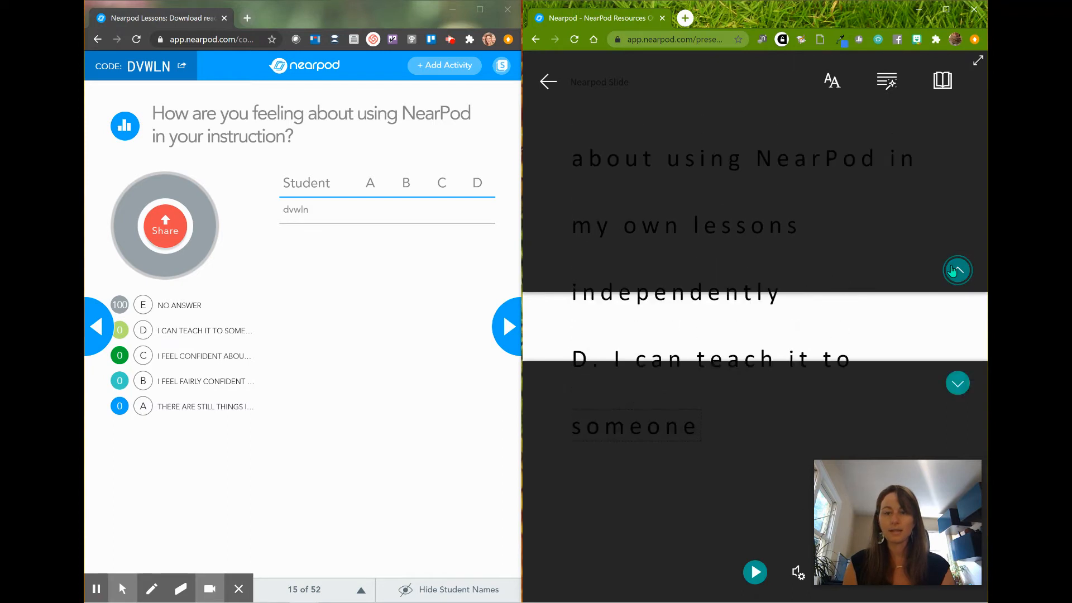
{"action": "left_click", "coordinate": [957, 271]}
Look up the word "lessons" in the Picture Dictionary and listen to its pronunciation.
{"action": "left_click", "coordinate": [943, 82]}
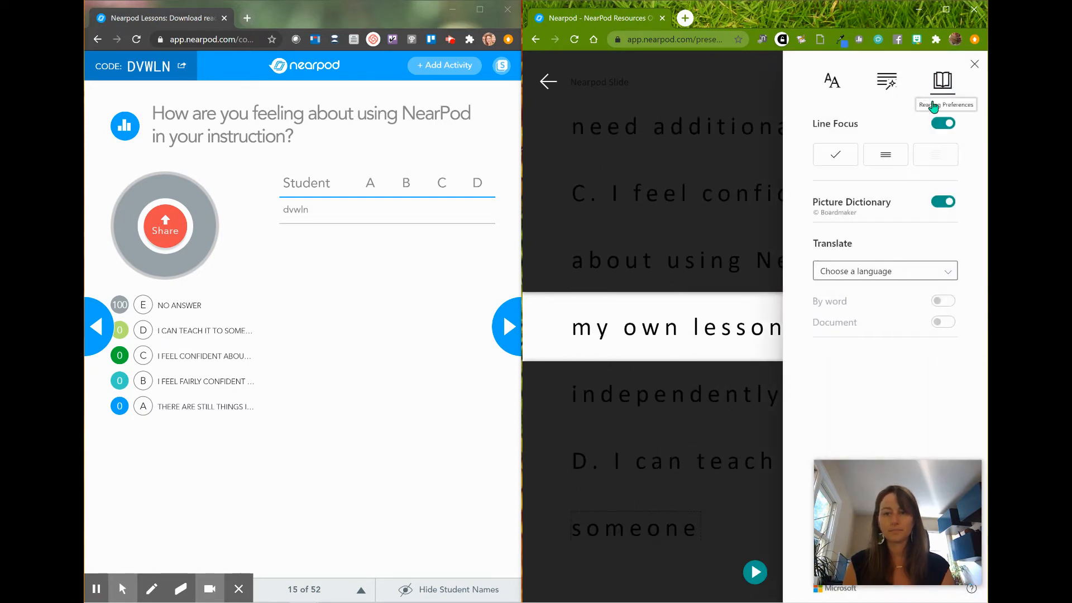
{"action": "left_click", "coordinate": [944, 203]}
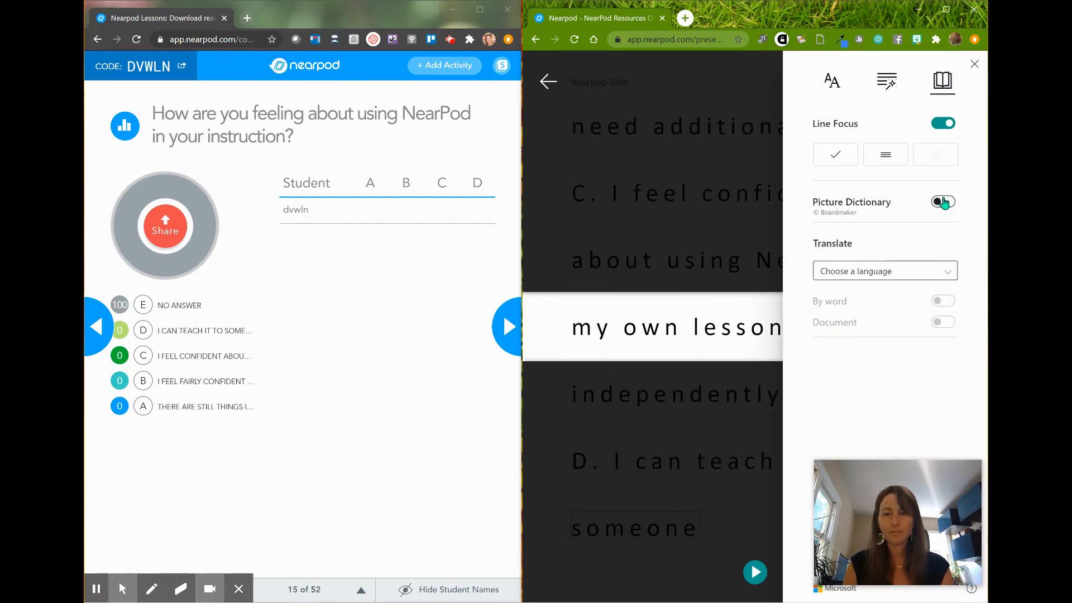
{"action": "left_click", "coordinate": [720, 246]}
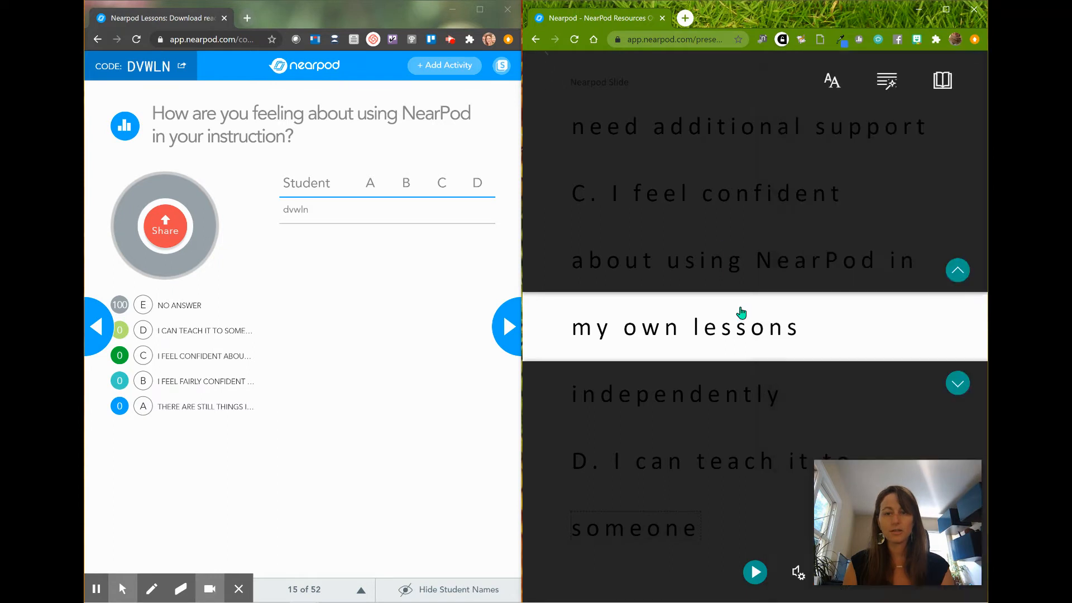
{"action": "left_click", "coordinate": [755, 333]}
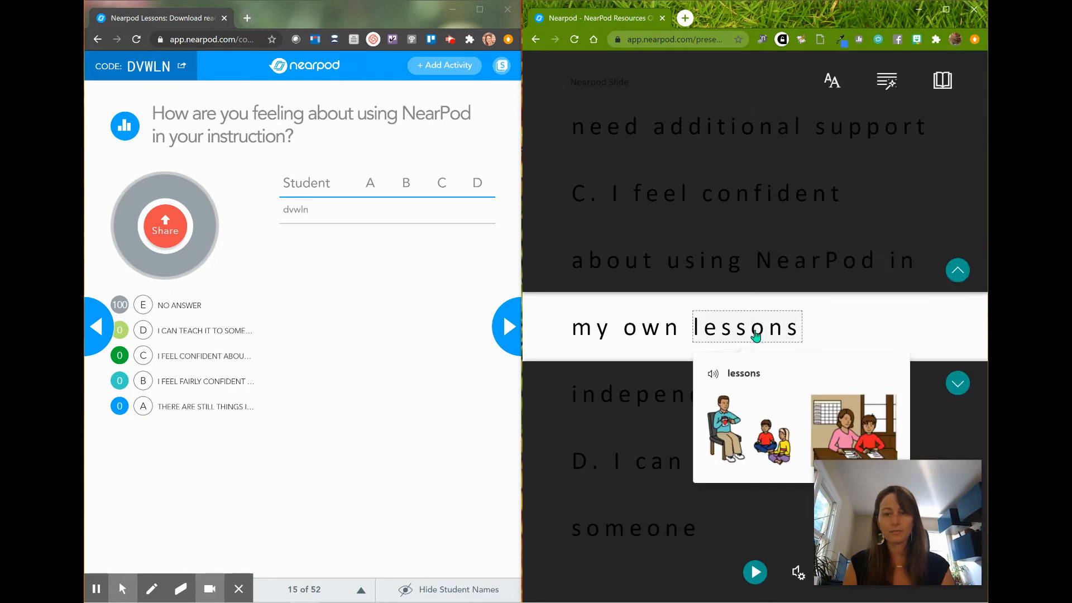
{"action": "left_click", "coordinate": [712, 375]}
{"action": "left_click", "coordinate": [750, 207]}
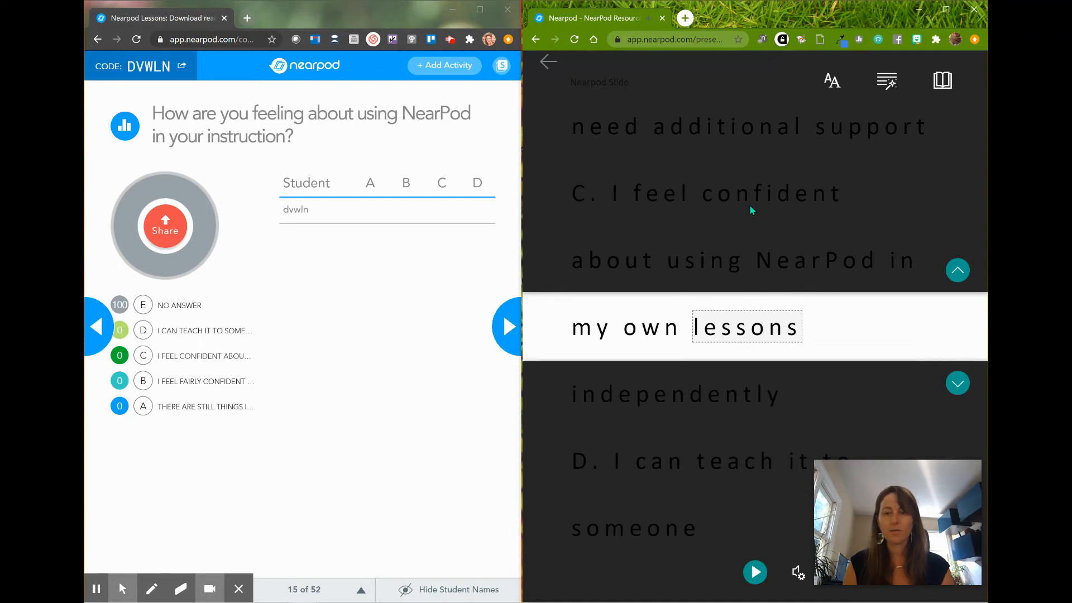
Move the line focus up to answer option C and look up the word "confident" in the Picture Dictionary.
{"action": "left_click", "coordinate": [959, 271]}
{"action": "left_click", "coordinate": [958, 271]}
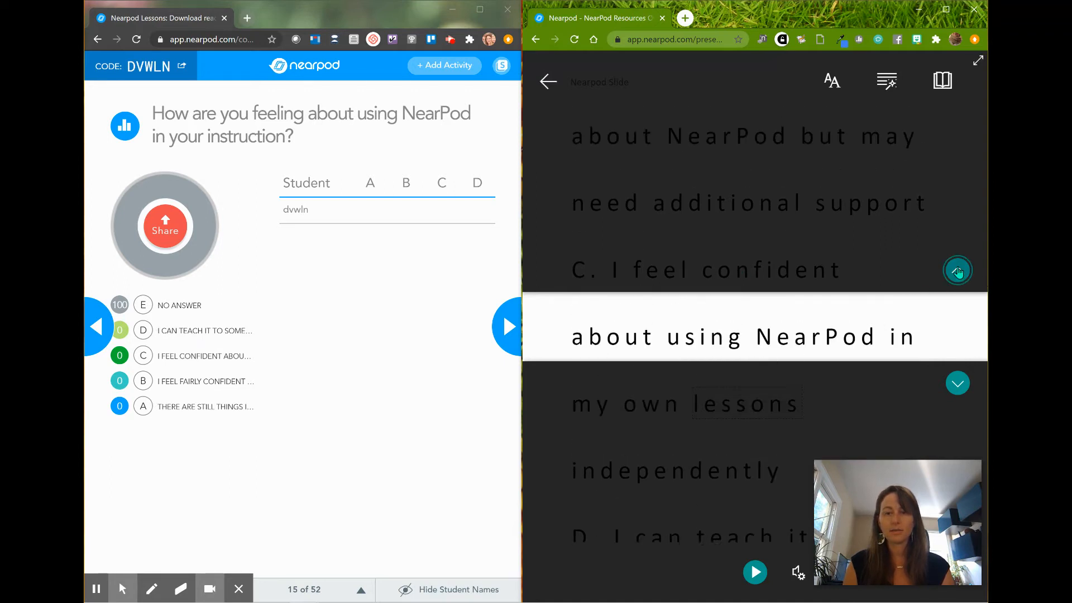
{"action": "left_click", "coordinate": [738, 340]}
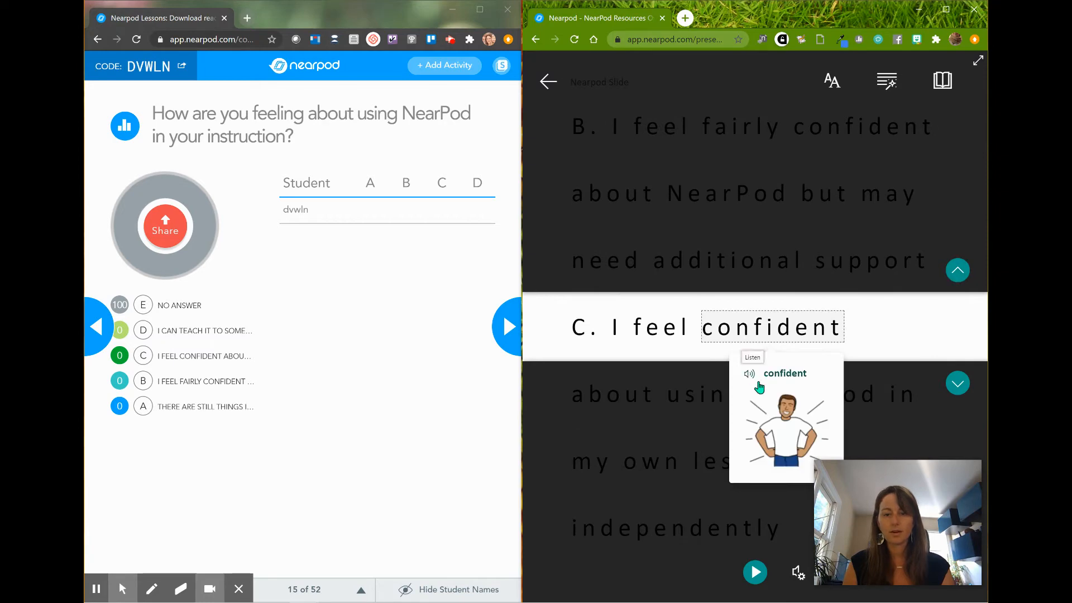
Browse the available translation languages in the reading preferences and exit Immersive Reader.
{"action": "left_click", "coordinate": [938, 88]}
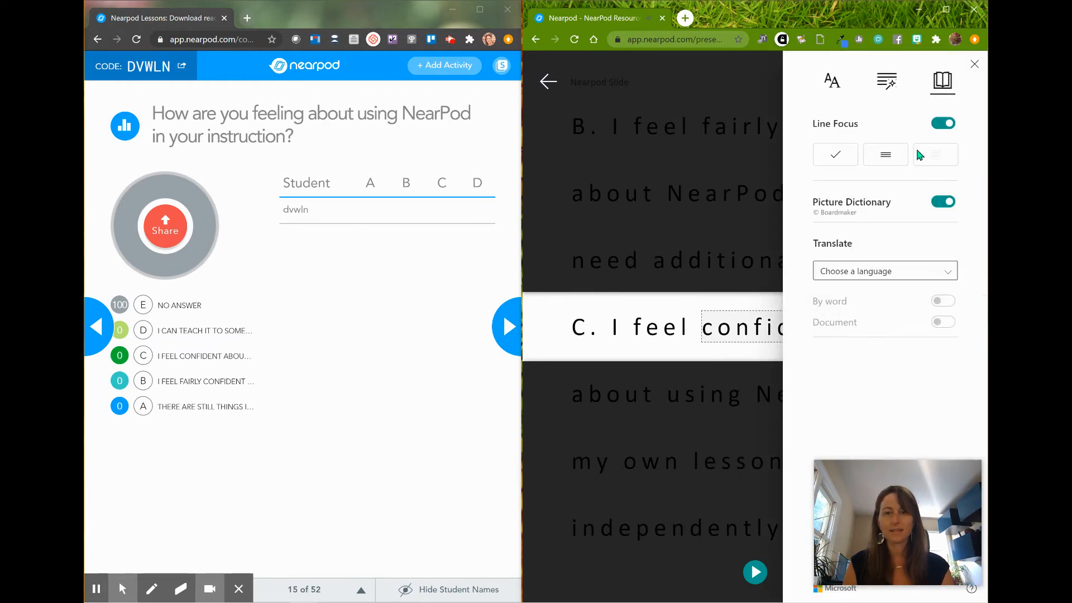
{"action": "left_click", "coordinate": [874, 278]}
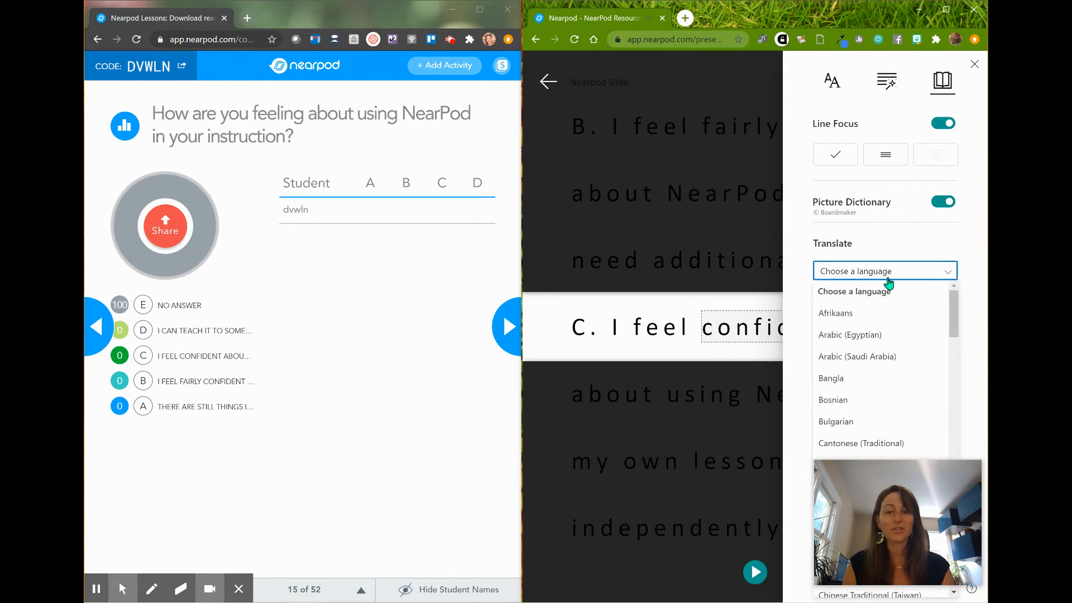
{"action": "left_click", "coordinate": [805, 286]}
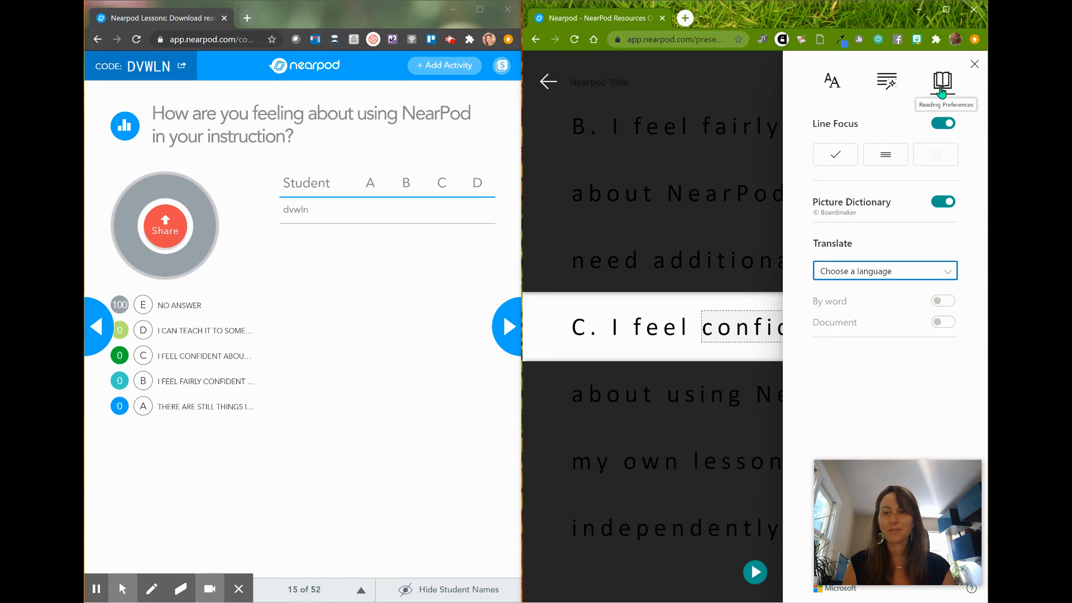
{"action": "left_click", "coordinate": [548, 82]}
{"action": "left_click", "coordinate": [548, 81]}
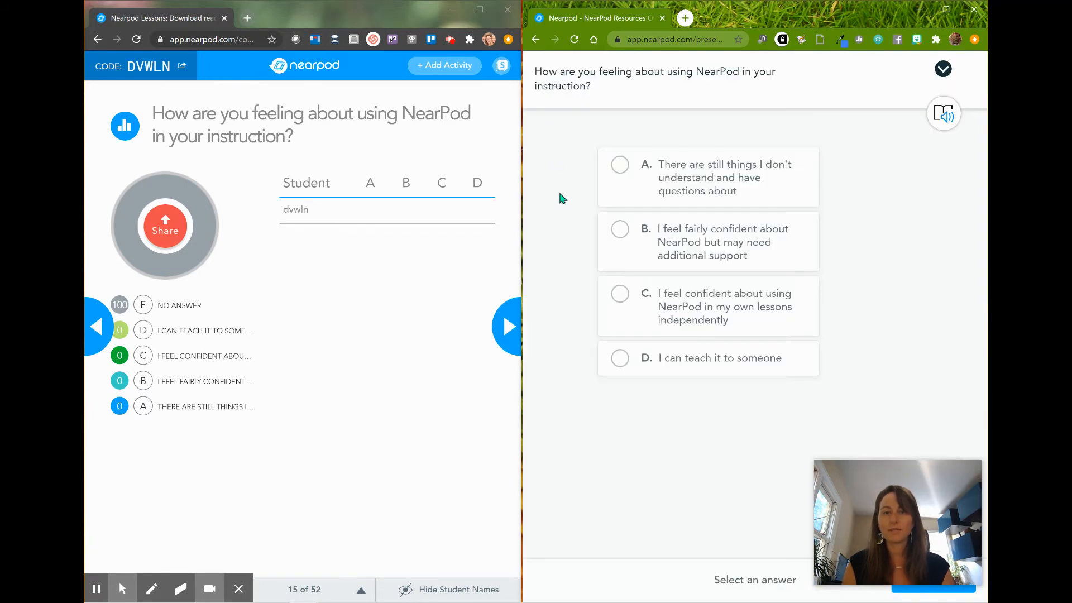
Answer the poll as the student with option B, "I feel fairly confident about NearPod but may need additional support", and submit it.
{"action": "left_click", "coordinate": [622, 233]}
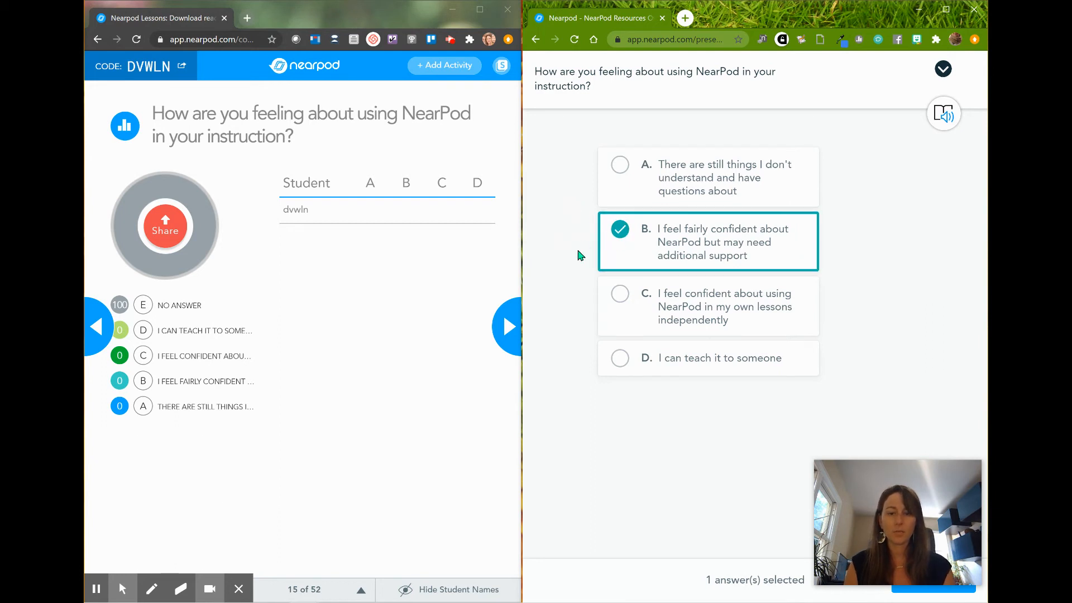
{"action": "mouse_move", "coordinate": [892, 495]}
{"action": "left_click_drag", "start_coordinate": [892, 495], "coordinate": [877, 451]}
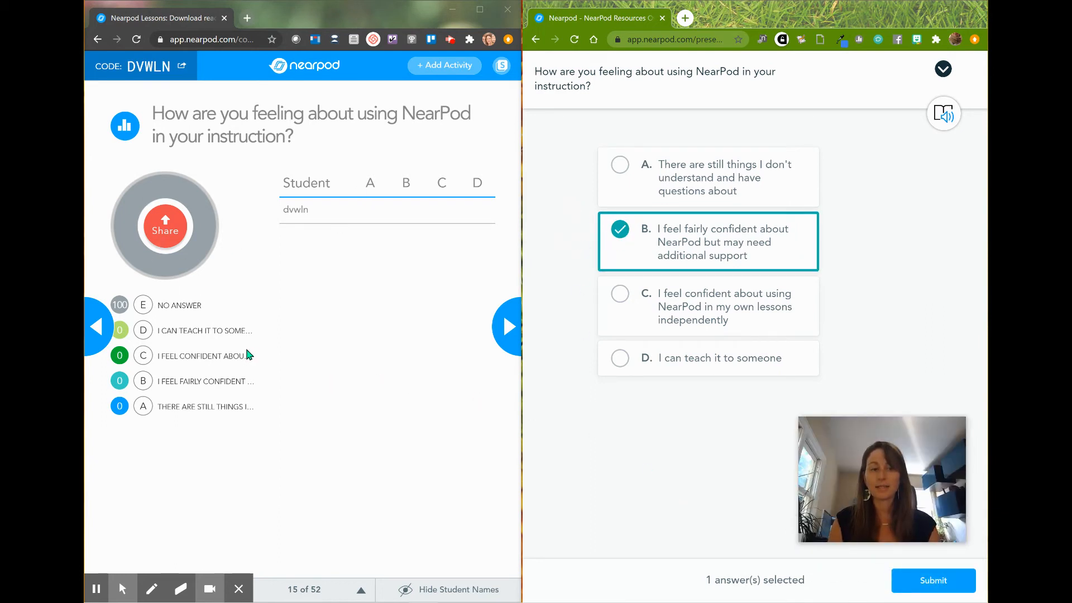
{"action": "left_click", "coordinate": [904, 580]}
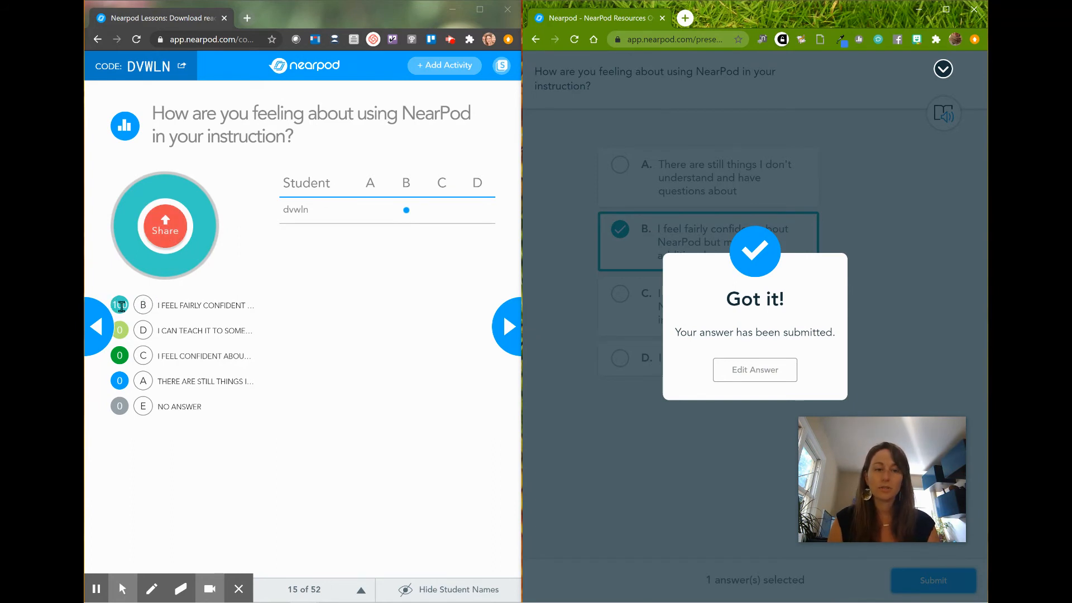
Share the poll results with the class from the teacher view, and hide and show the student names again.
{"action": "left_click", "coordinate": [166, 226]}
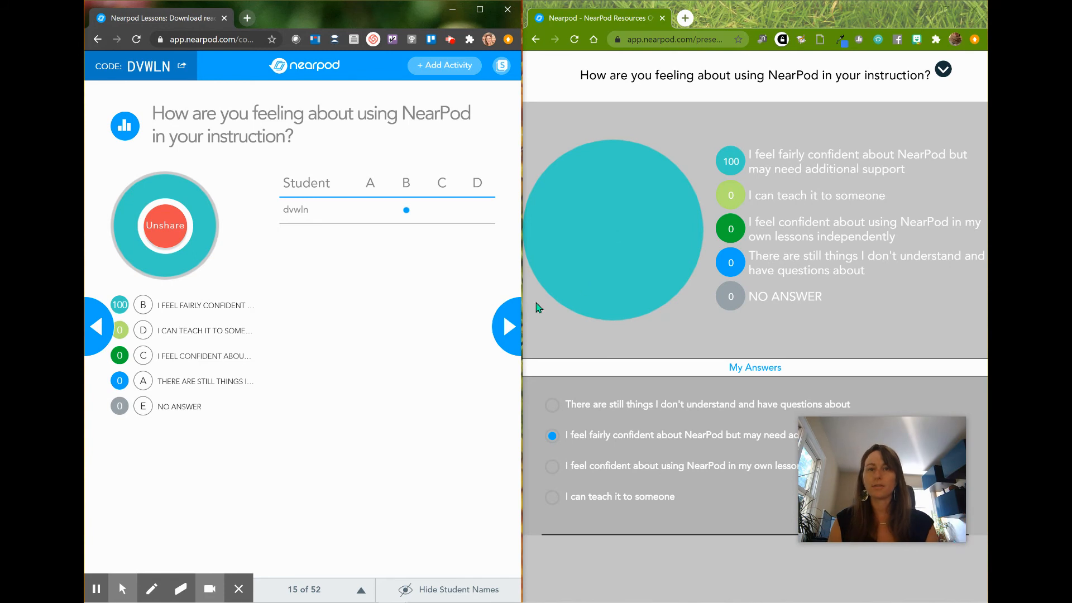
{"action": "left_click", "coordinate": [413, 591]}
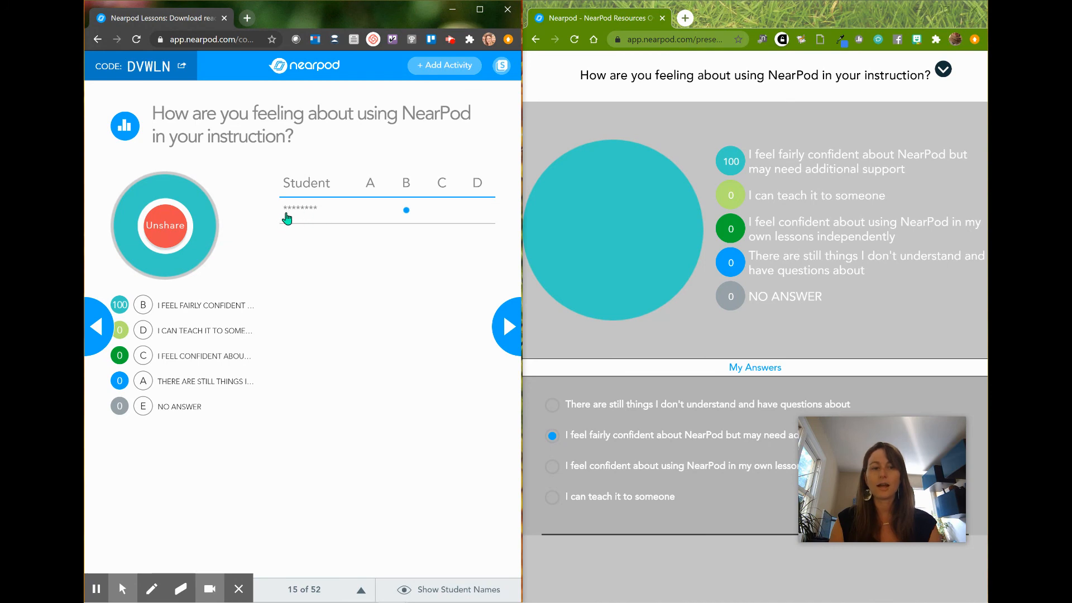
{"action": "left_click", "coordinate": [444, 588]}
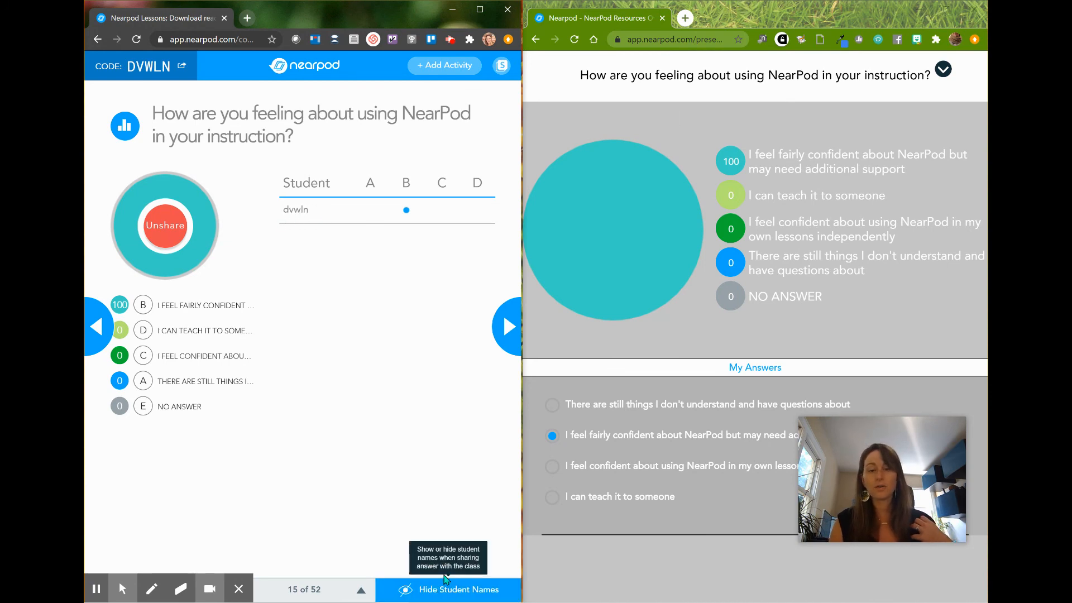
Advance the lesson from the poll to the next slide in the teacher view.
{"action": "left_click", "coordinate": [505, 330]}
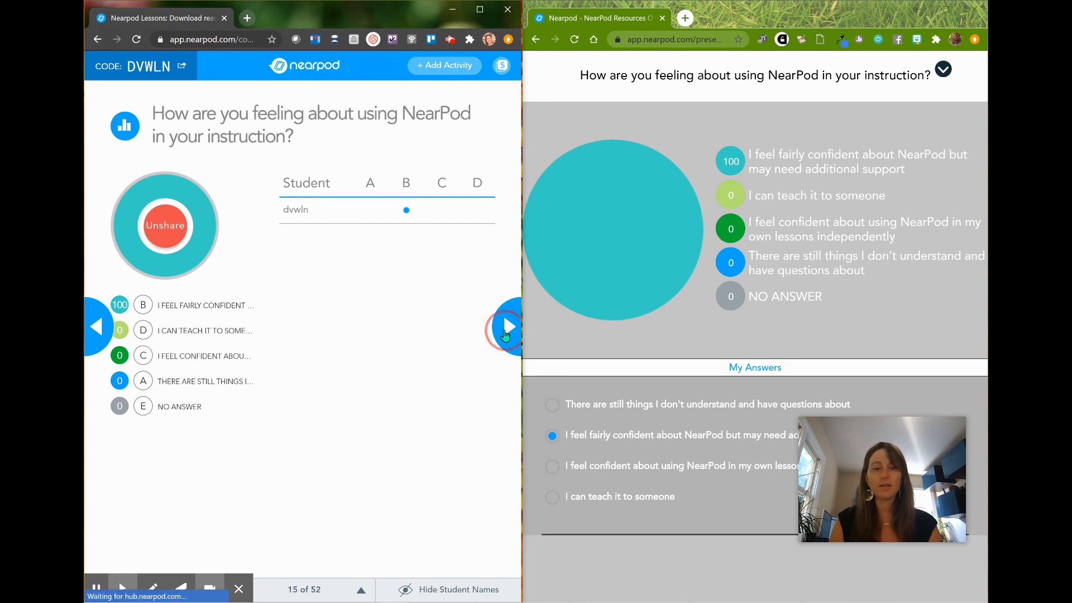